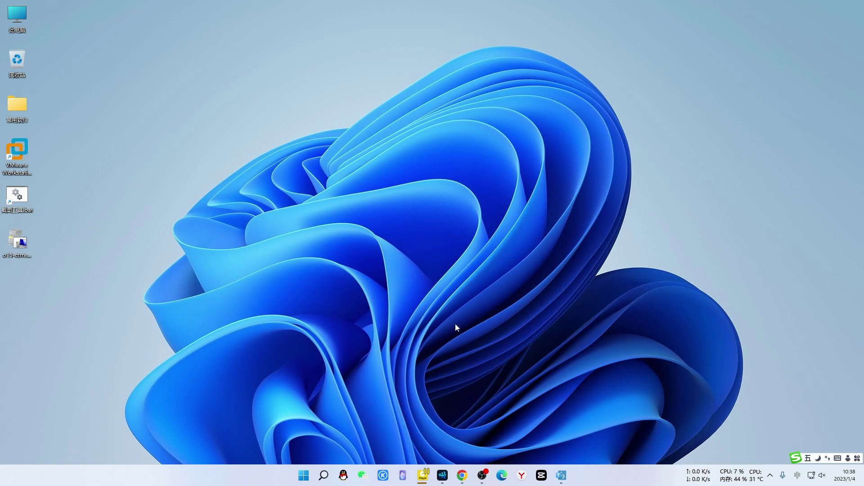
Open Word without entering a product key, check the product activation status in its account information, and close Word.
{"action": "left_click", "coordinate": [422, 480]}
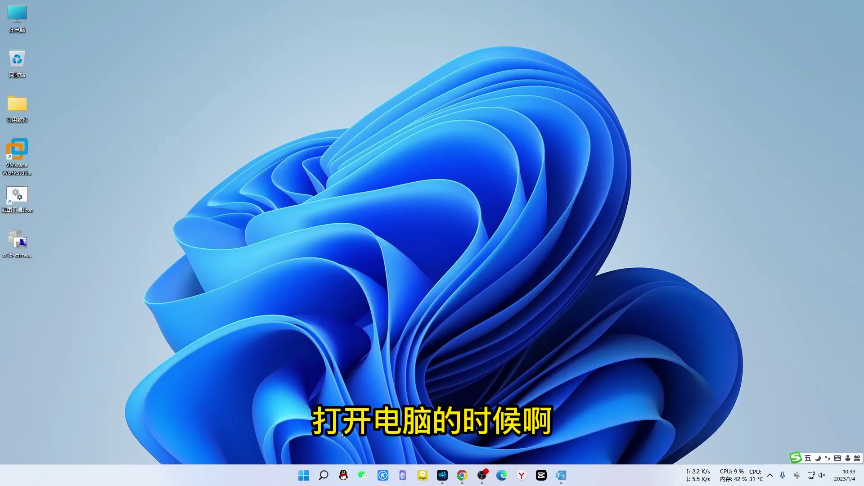
{"action": "left_click", "coordinate": [304, 475]}
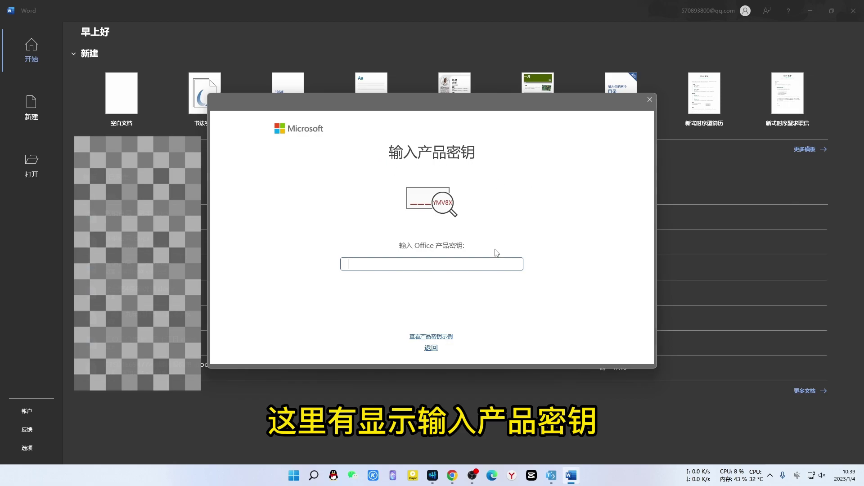
{"action": "left_click", "coordinate": [650, 99]}
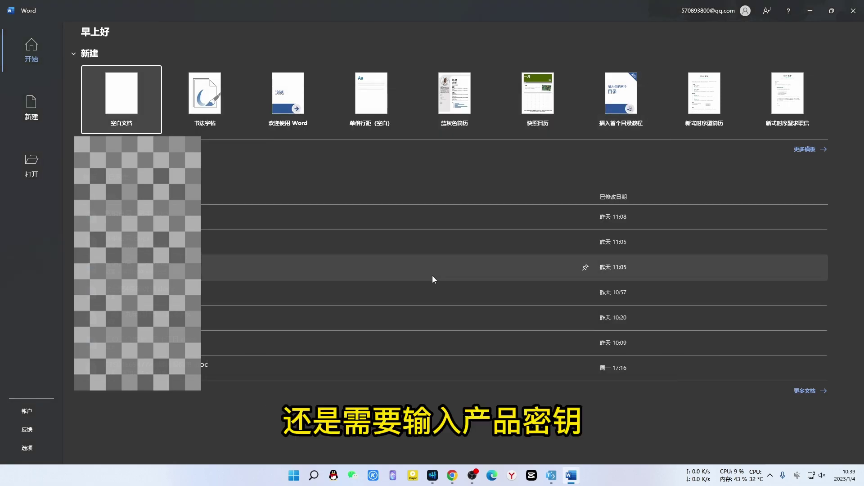
{"action": "left_click", "coordinate": [26, 410]}
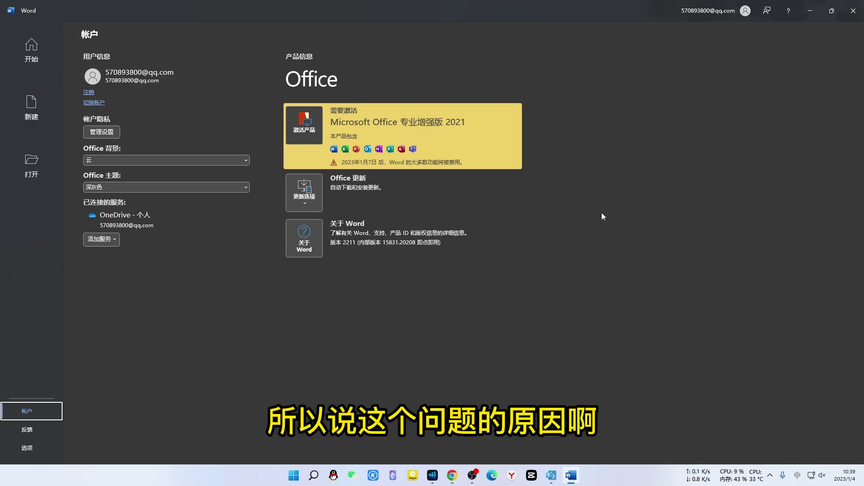
{"action": "left_click", "coordinate": [854, 11]}
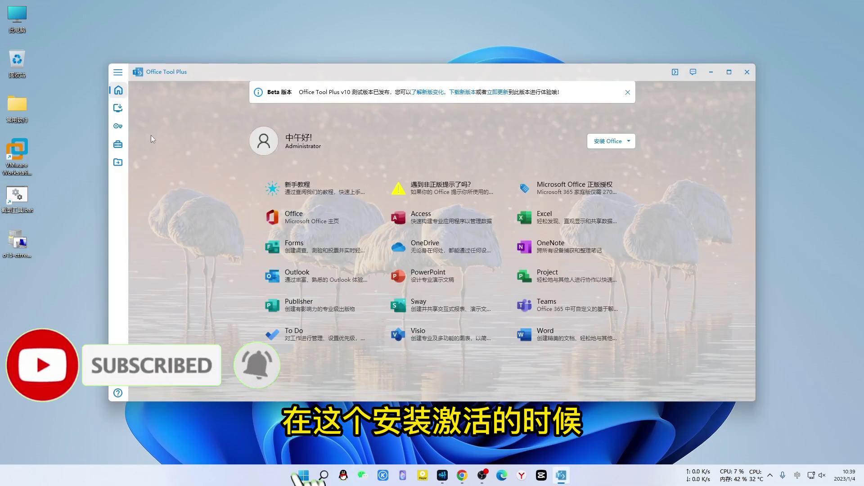
Examine the Office products available under license management (许可证管理) in Office Tool Plus's activation section, and minimize the window.
{"action": "left_click", "coordinate": [118, 126]}
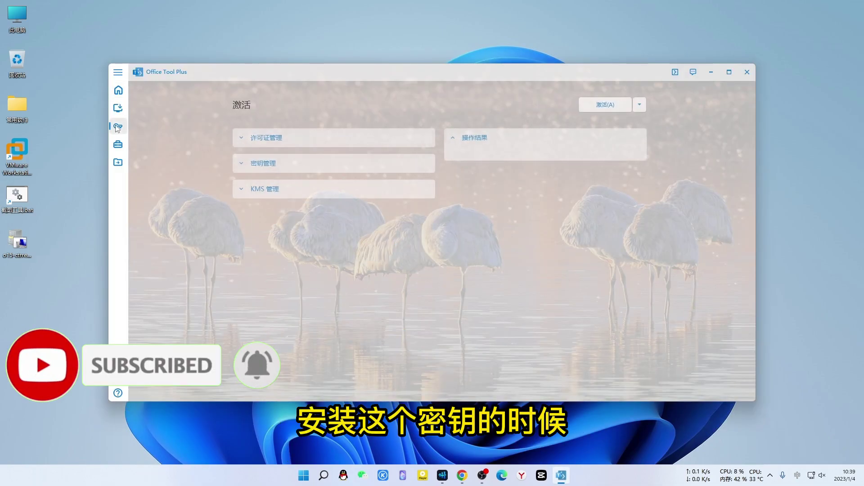
{"action": "left_click", "coordinate": [243, 139]}
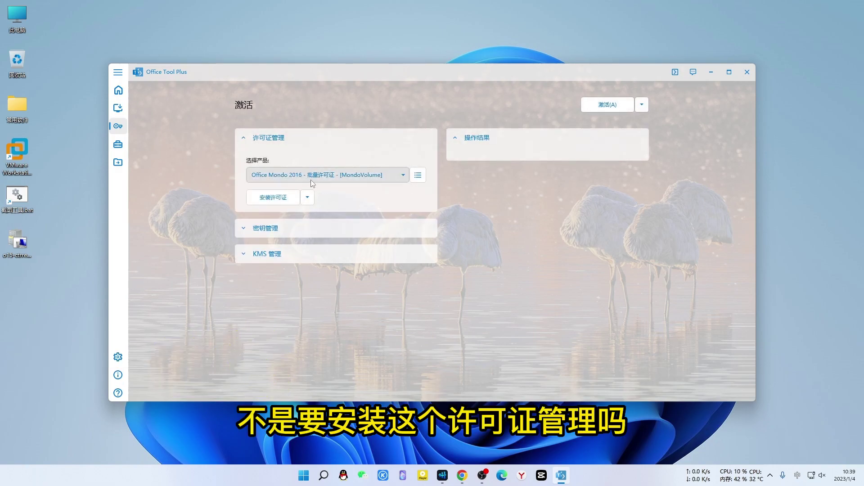
{"action": "left_click", "coordinate": [388, 175]}
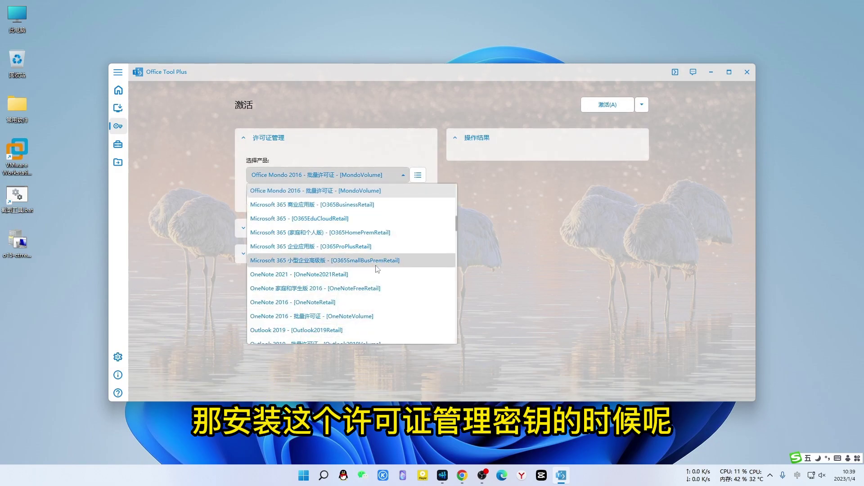
{"action": "scroll", "coordinate": [377, 270], "scroll_direction": "down", "scroll_amount": 3}
{"action": "scroll", "coordinate": [377, 269], "scroll_direction": "down", "scroll_amount": 8}
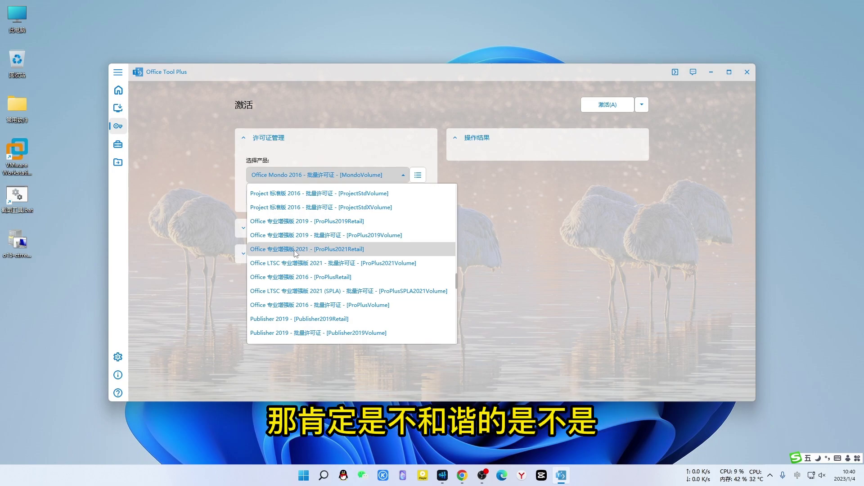
{"action": "left_click", "coordinate": [560, 234]}
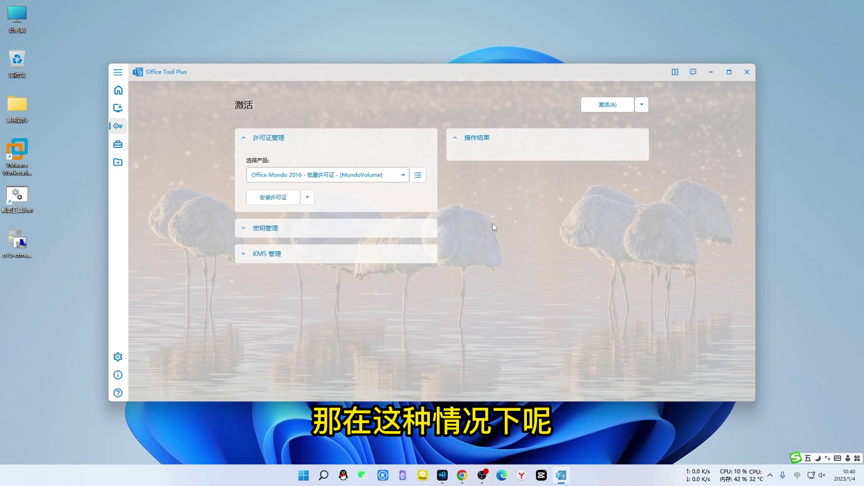
{"action": "left_click", "coordinate": [391, 175]}
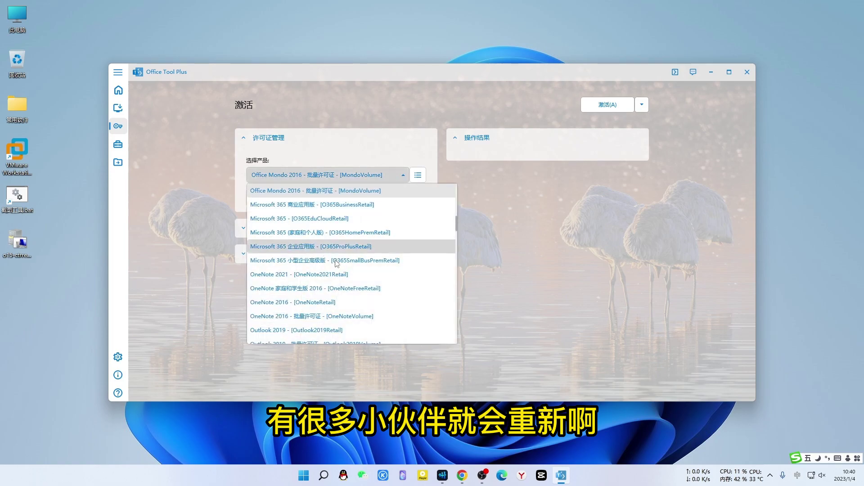
{"action": "scroll", "coordinate": [336, 262], "scroll_direction": "down", "scroll_amount": 8}
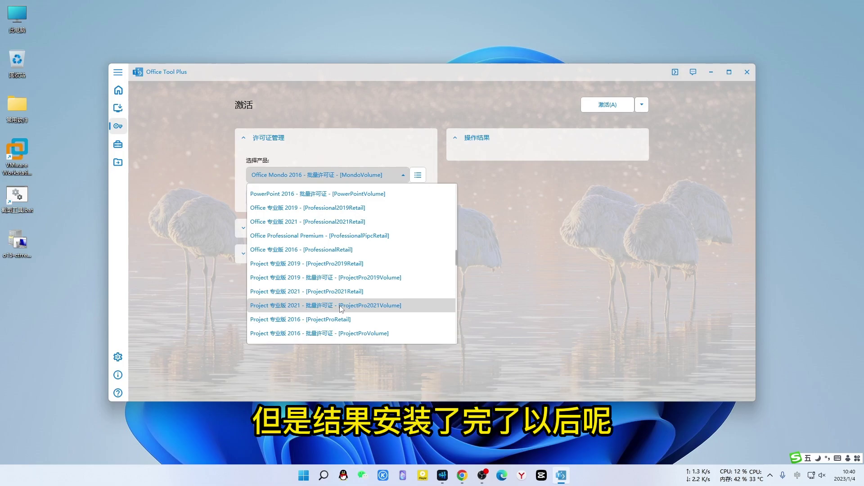
{"action": "left_click", "coordinate": [557, 241]}
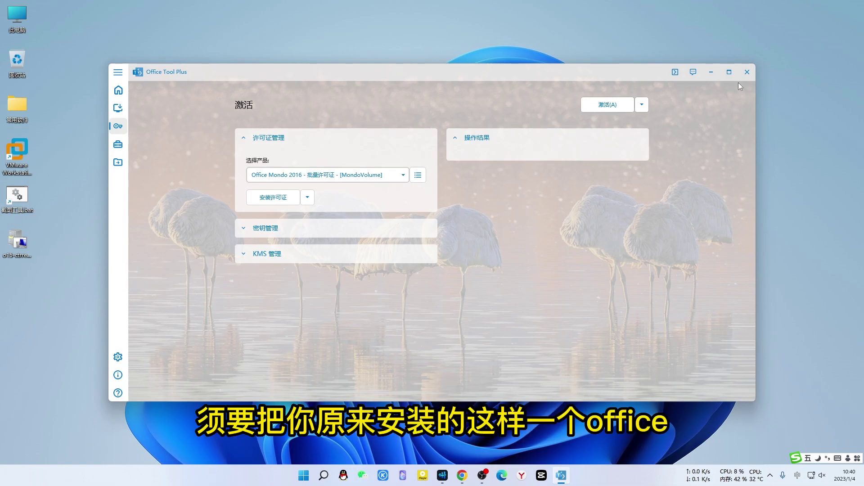
{"action": "left_click", "coordinate": [711, 72]}
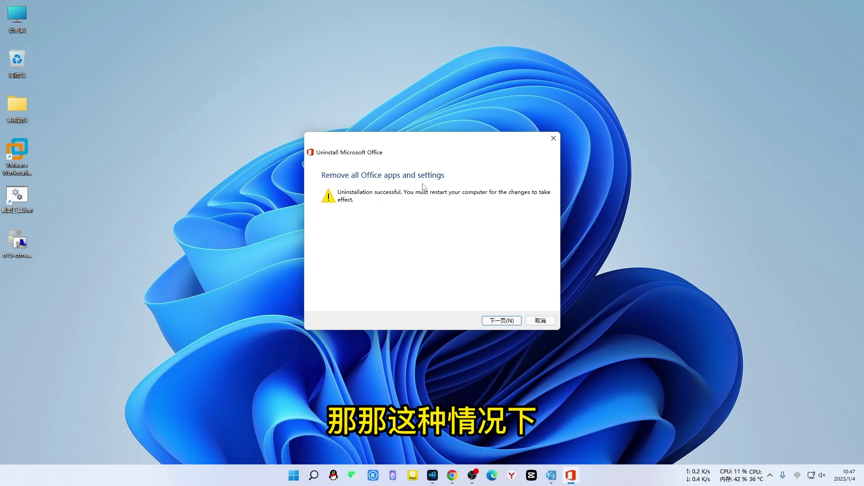
{"action": "left_click", "coordinate": [503, 320]}
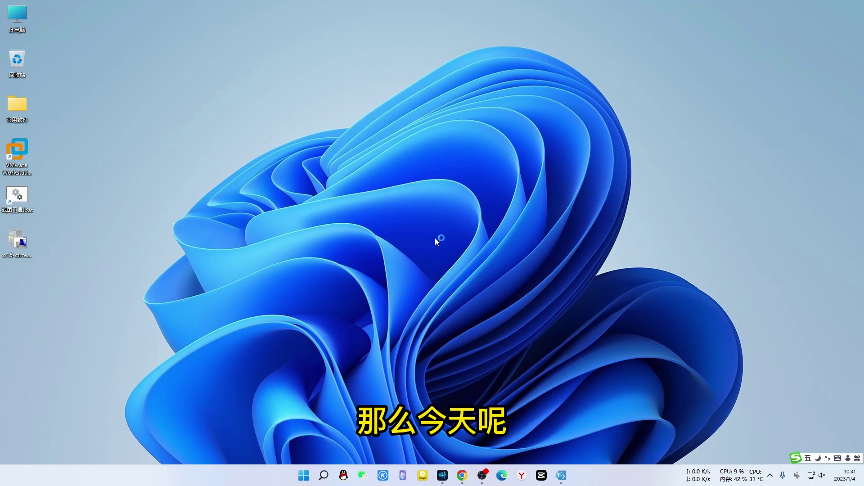
{"action": "left_click", "coordinate": [16, 245]}
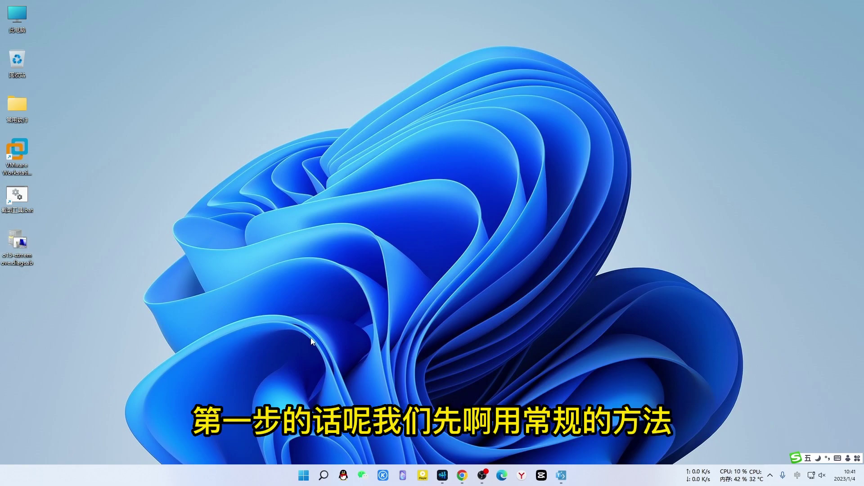
Uninstall Microsoft Office 专业增强版 2021 - zh-cn from the installed programs, close the list, and check the Start menu for leftover Office entries.
{"action": "left_click", "coordinate": [303, 475]}
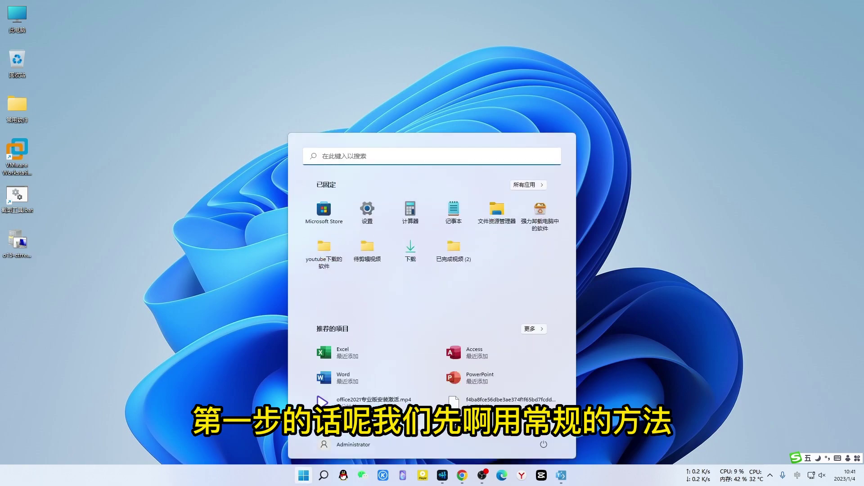
{"action": "right_click", "coordinate": [349, 379]}
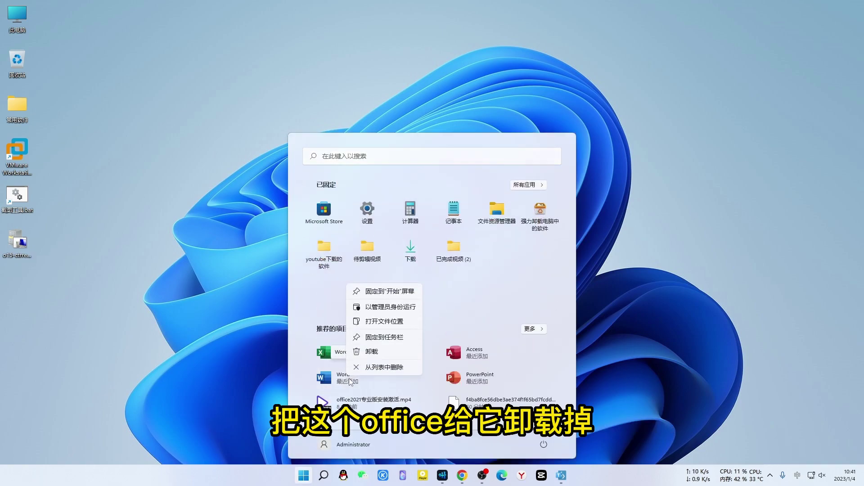
{"action": "left_click", "coordinate": [374, 351]}
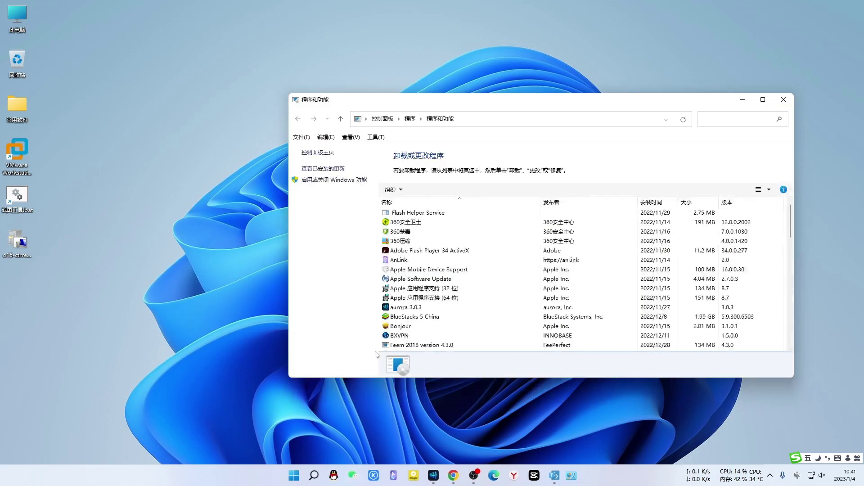
{"action": "scroll", "coordinate": [472, 269], "scroll_direction": "down", "scroll_amount": 6}
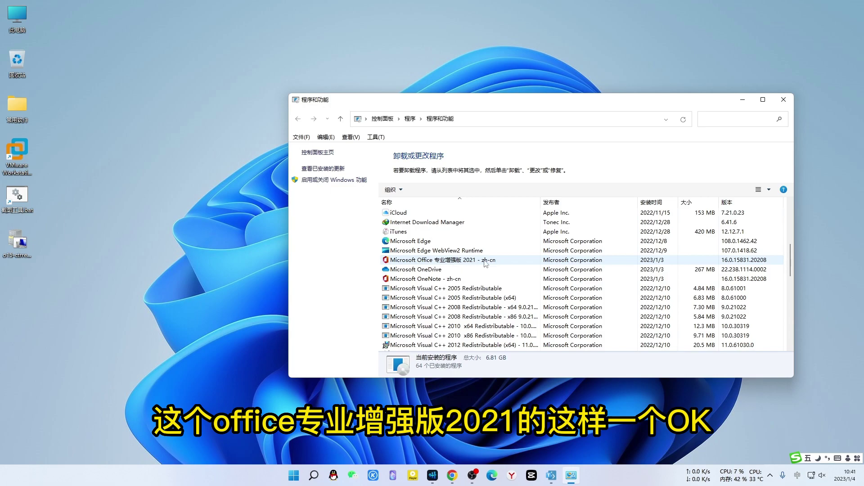
{"action": "right_click", "coordinate": [440, 263]}
{"action": "left_click", "coordinate": [465, 267]}
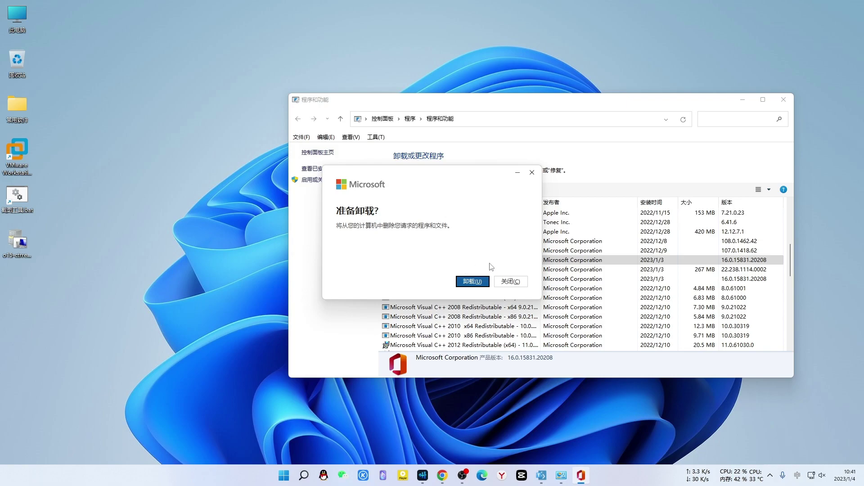
{"action": "left_click", "coordinate": [469, 284]}
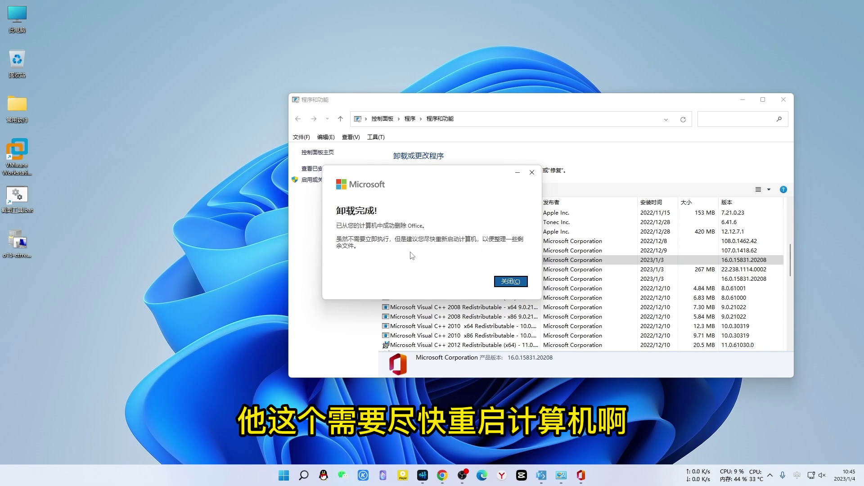
{"action": "left_click", "coordinate": [505, 282]}
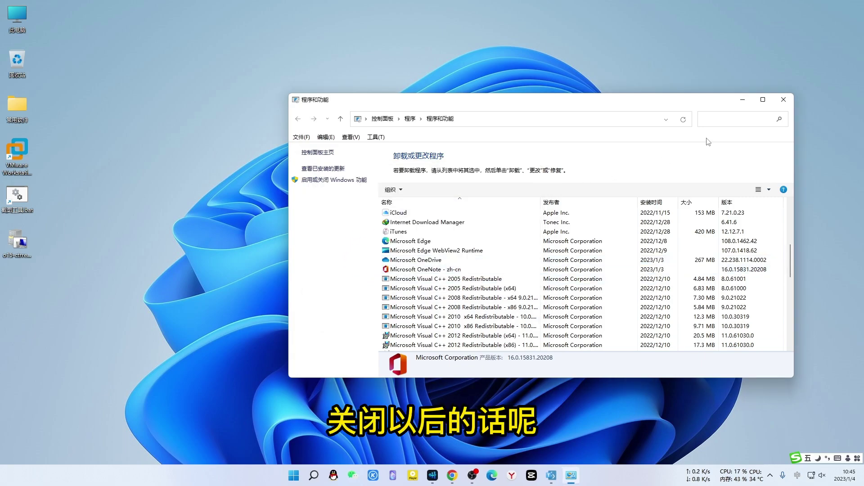
{"action": "left_click", "coordinate": [784, 100]}
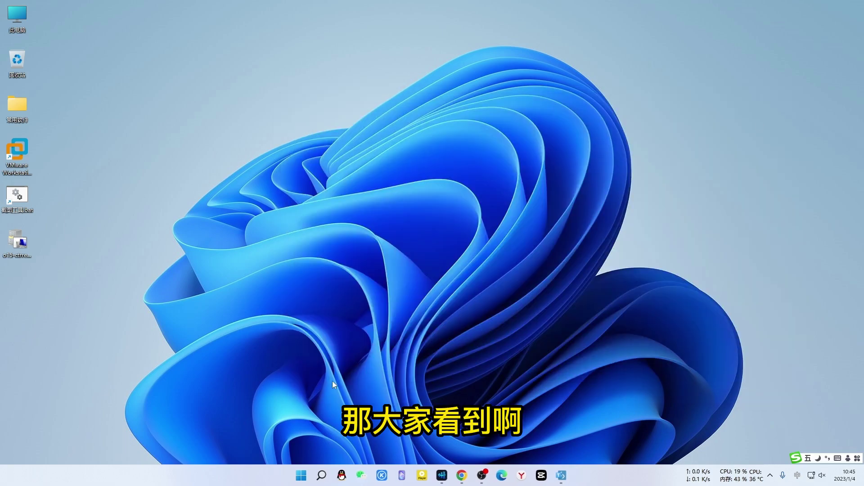
{"action": "left_click", "coordinate": [301, 475]}
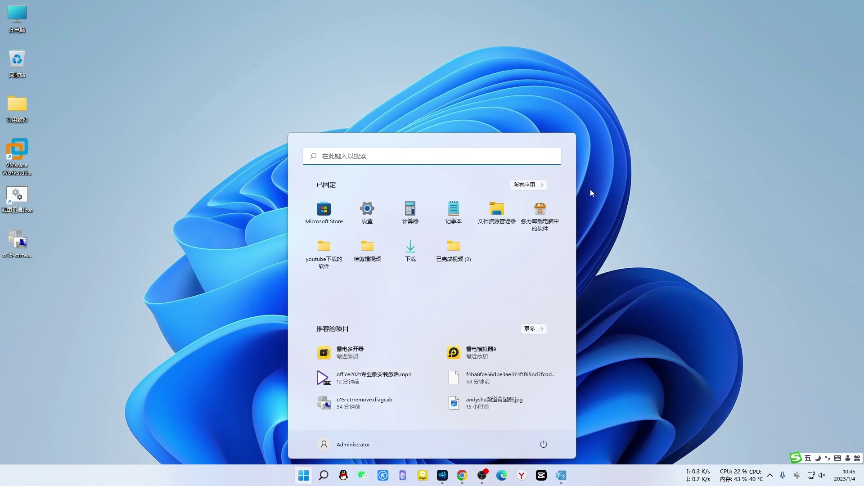
{"action": "left_click", "coordinate": [628, 188]}
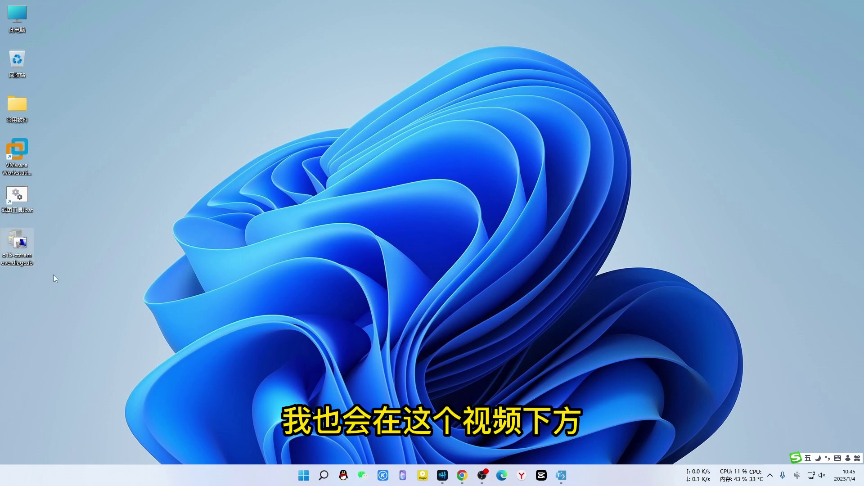
Run o15-ctrremove.diagcab from the desktop to completely remove Office, agreeing to remove all Office installations, and continue past the final removal page.
{"action": "double_click", "coordinate": [21, 243]}
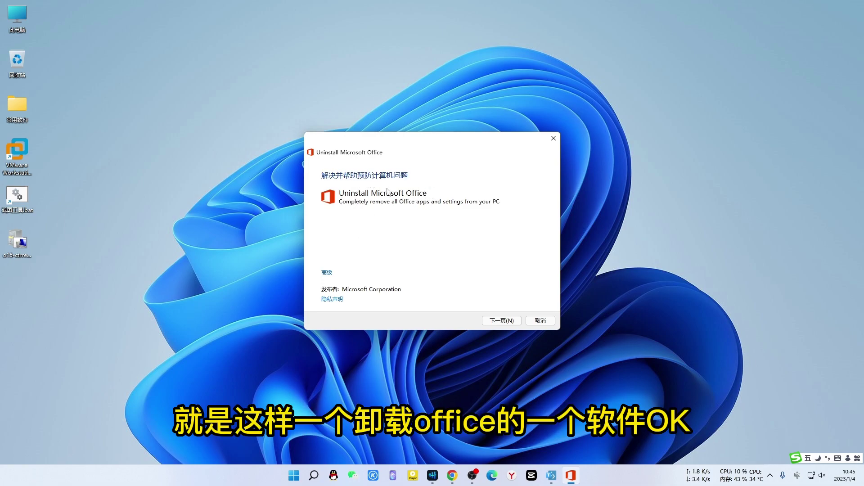
{"action": "left_click", "coordinate": [501, 320]}
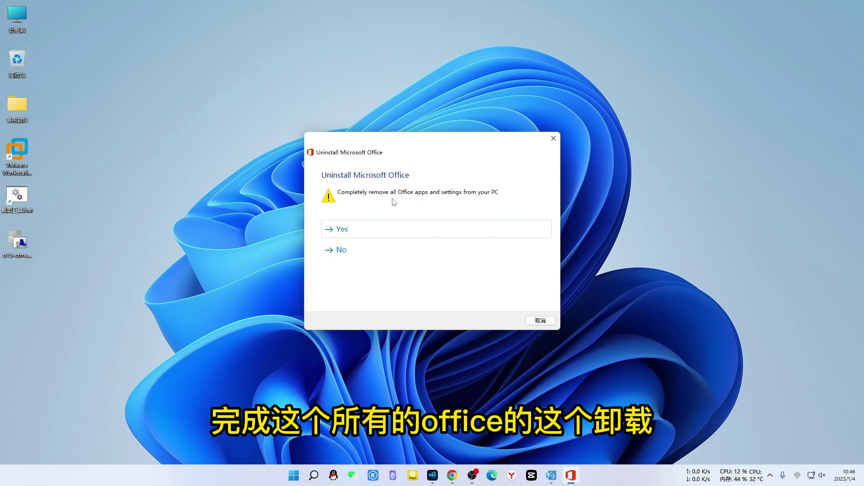
{"action": "left_click", "coordinate": [342, 230]}
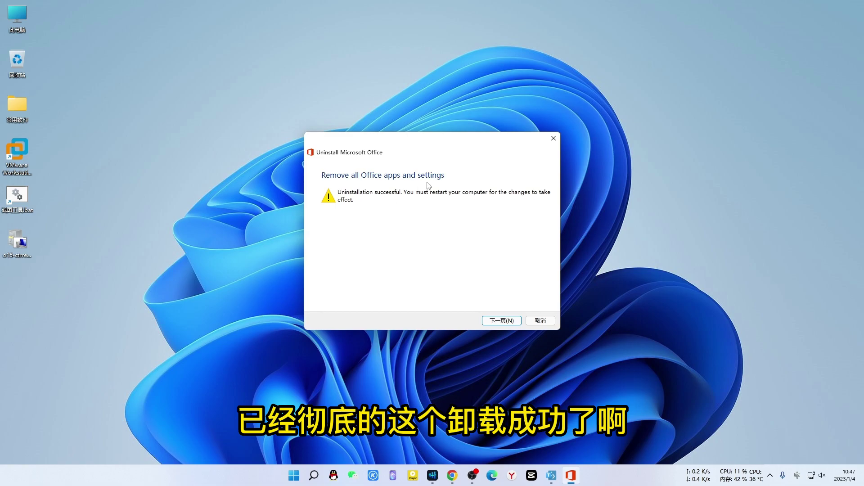
{"action": "left_click", "coordinate": [503, 321]}
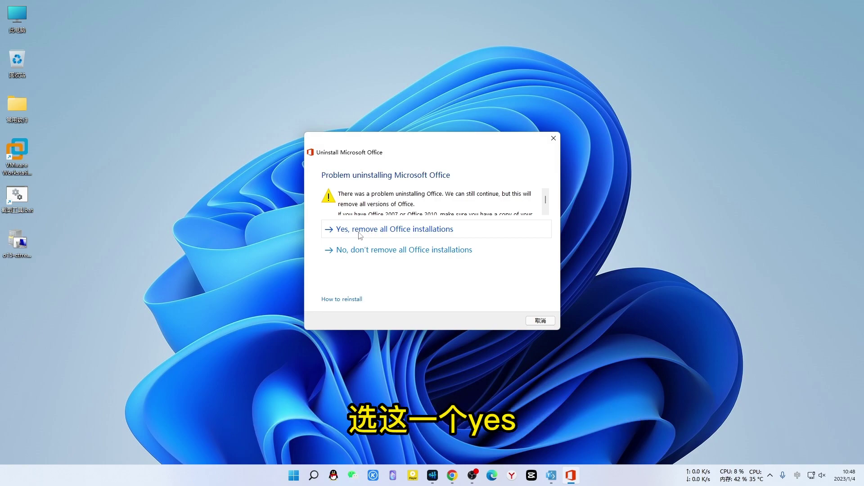
{"action": "left_click", "coordinate": [425, 234]}
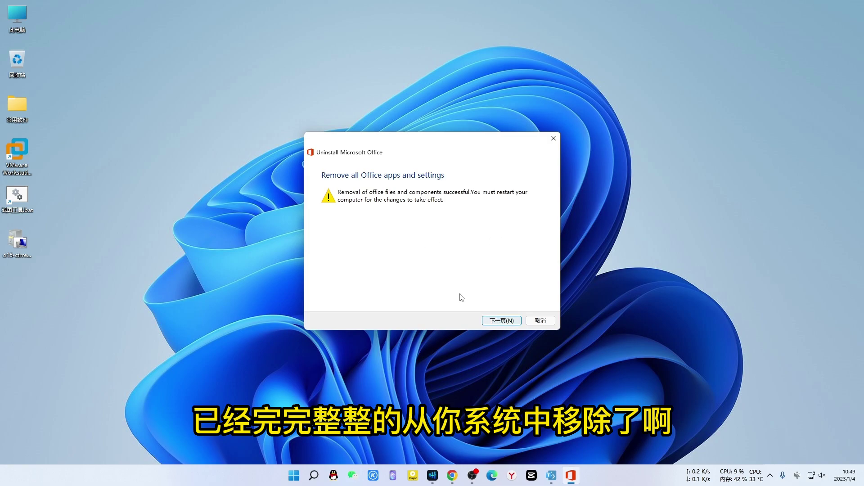
{"action": "left_click", "coordinate": [499, 320]}
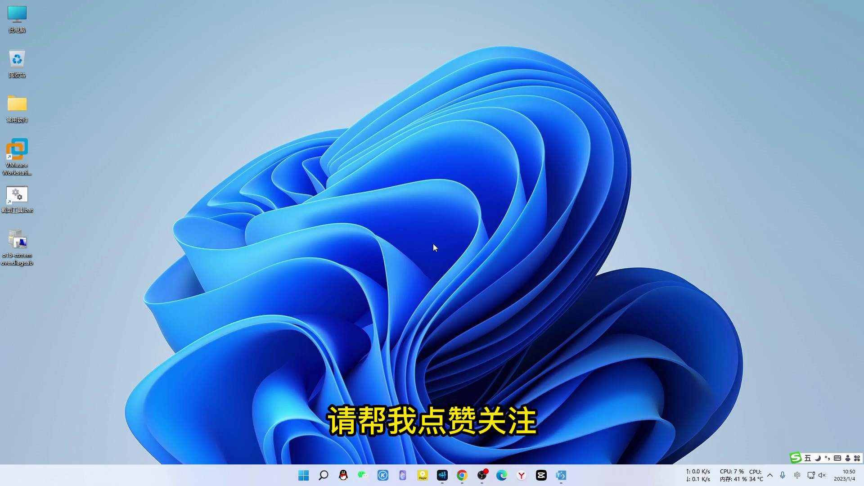
{"action": "mouse_move", "coordinate": [481, 476]}
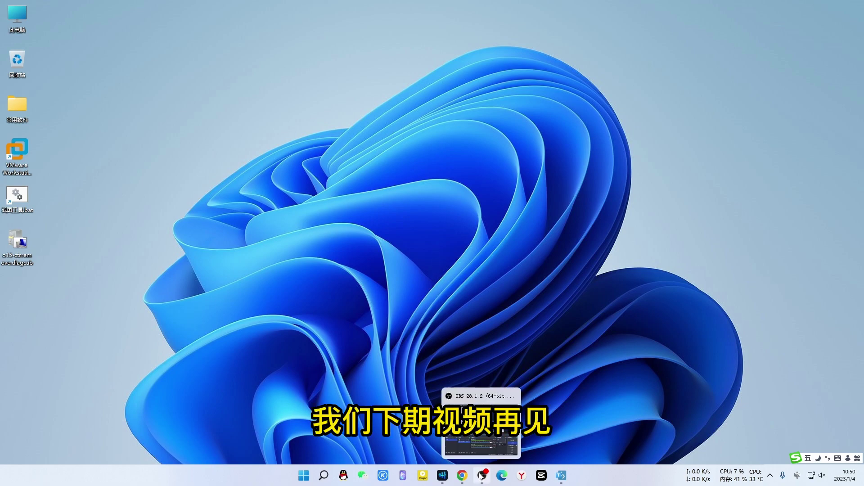